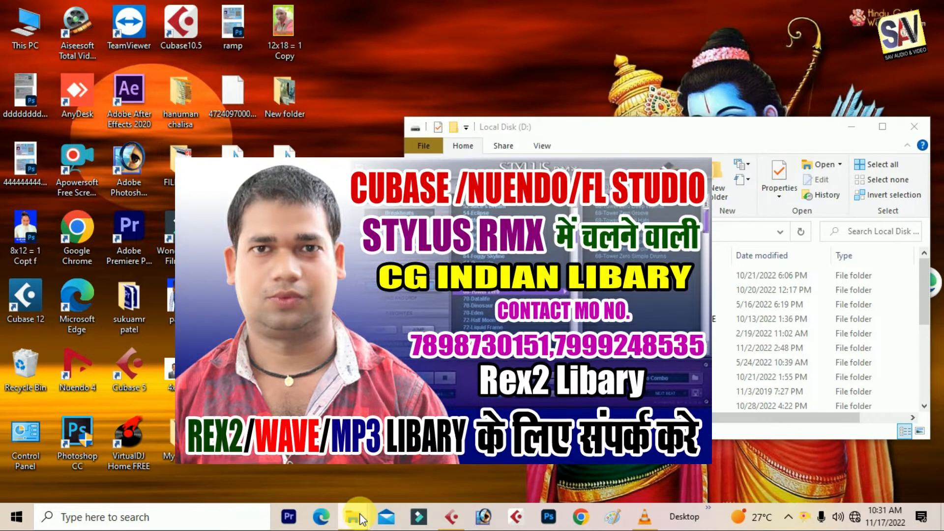
Open the D:\original track\TRACK RE folder in a maximized File Explorer window
mouse_move(360, 514)
click(423, 462)
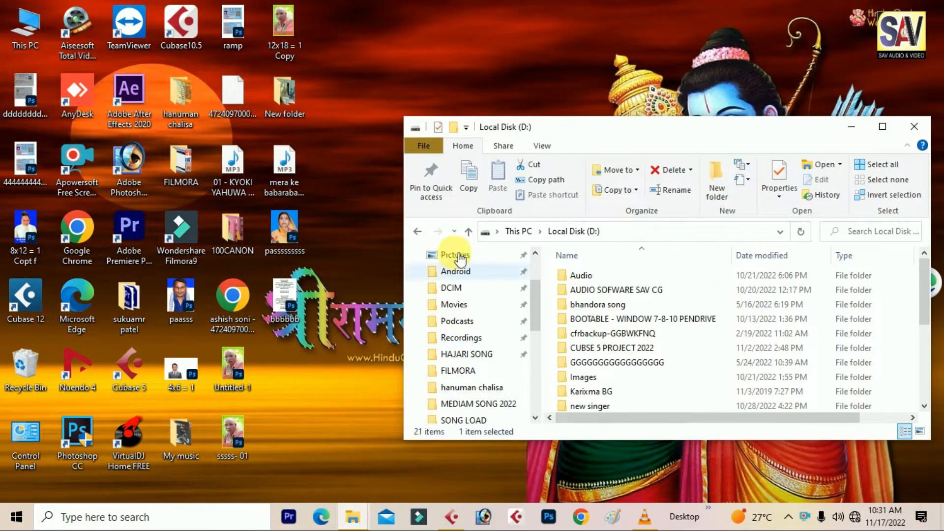
drag(577, 144, 499, 76)
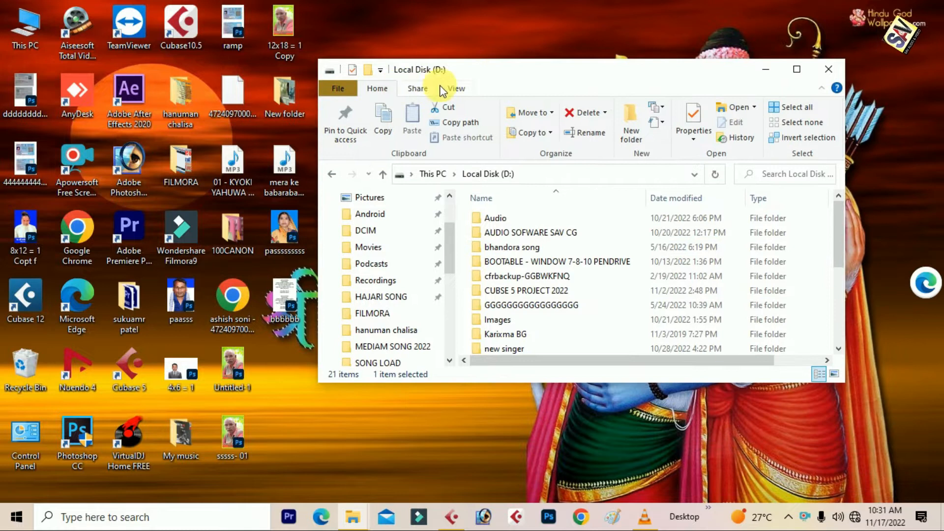
double_click(545, 72)
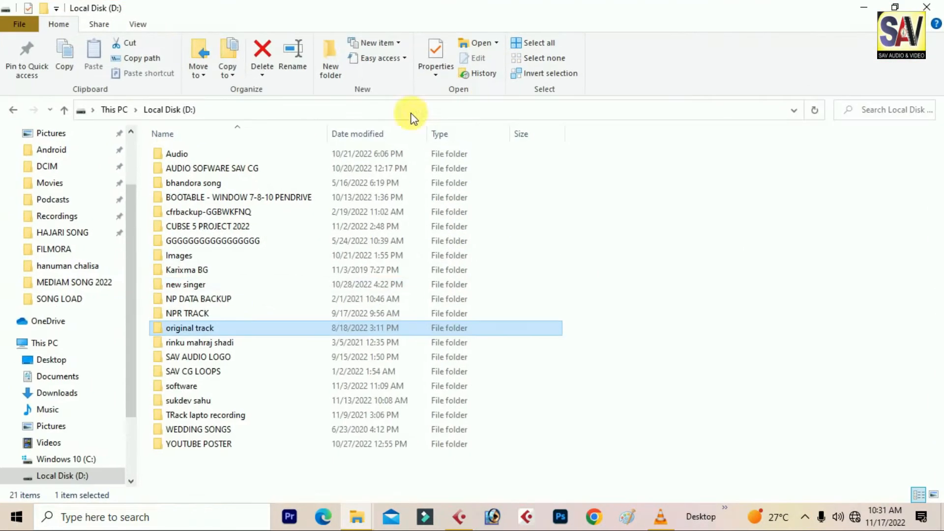
double_click(191, 329)
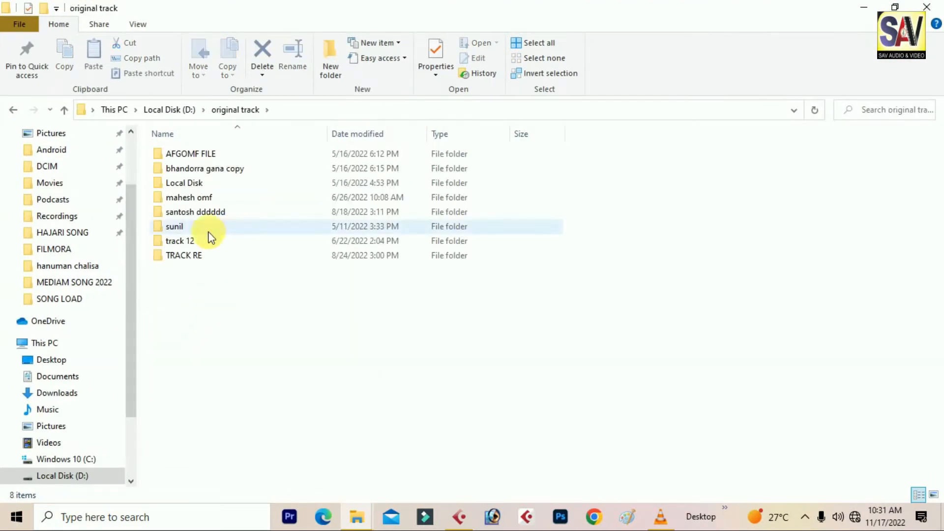
double_click(184, 256)
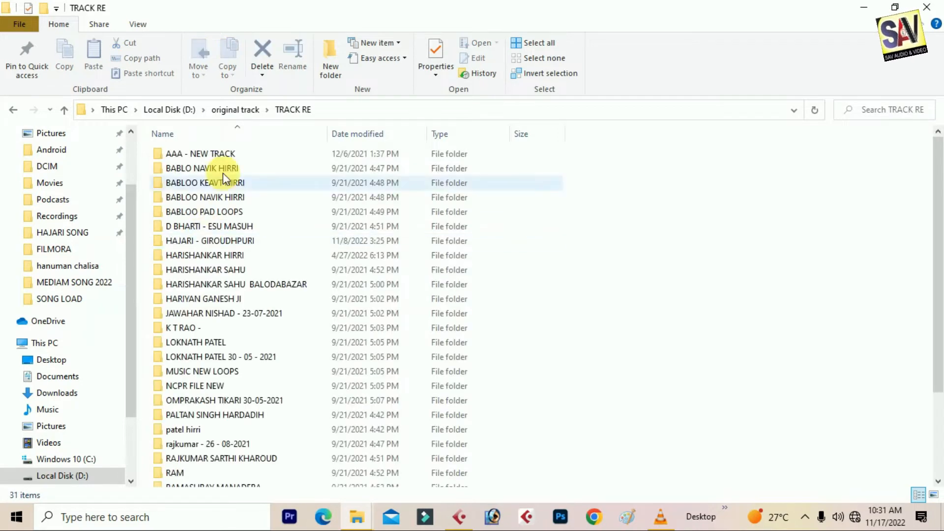
Examine the Cubase project files in the TRACK RE subfolder just below AAA - NEW TRACK and return to TRACK RE
double_click(202, 170)
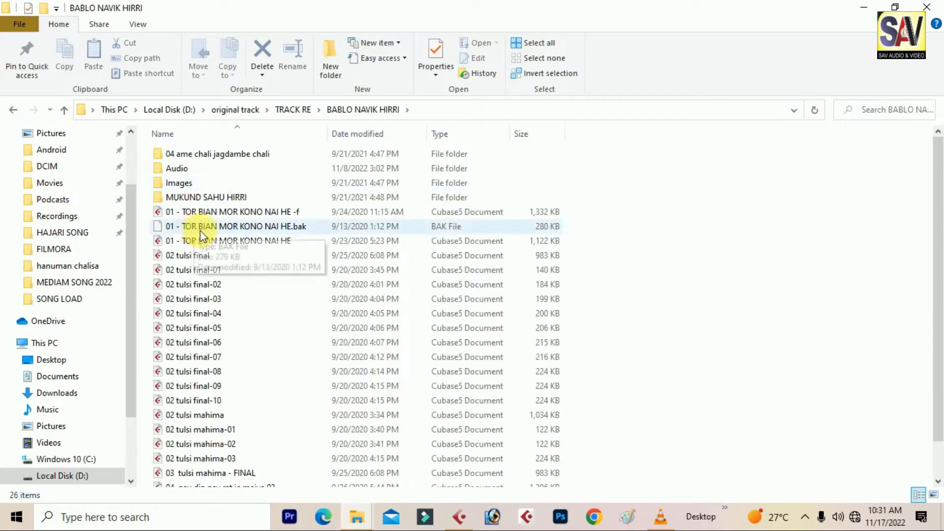
scroll(268, 296, down, 1)
scroll(268, 322, up, 1)
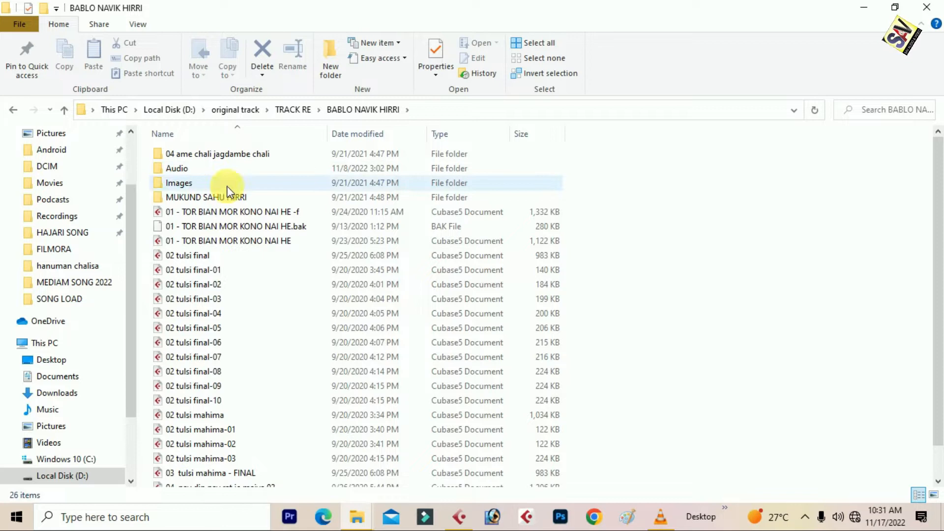
click(14, 112)
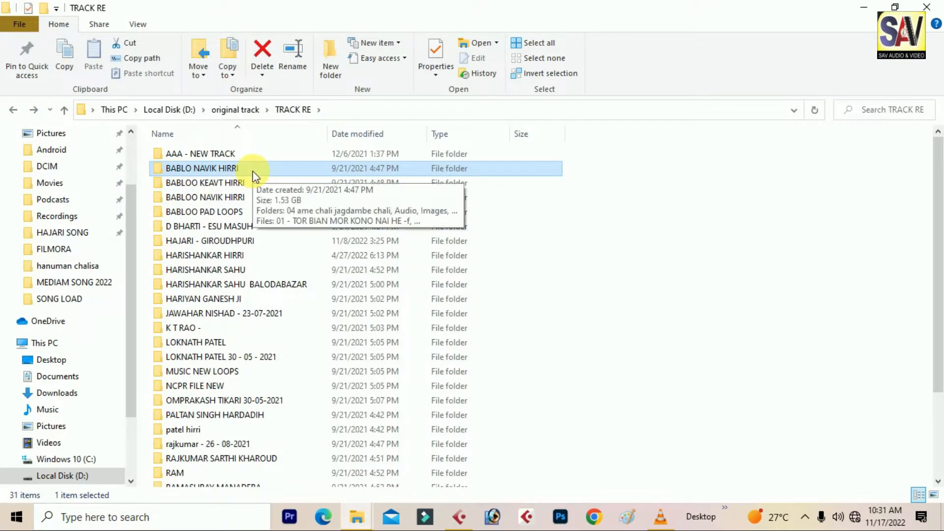
double_click(243, 168)
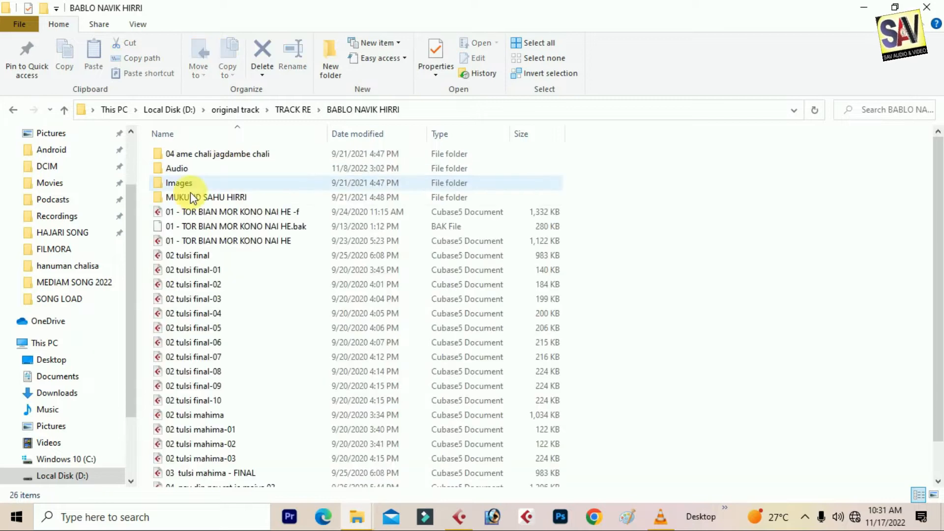
click(14, 114)
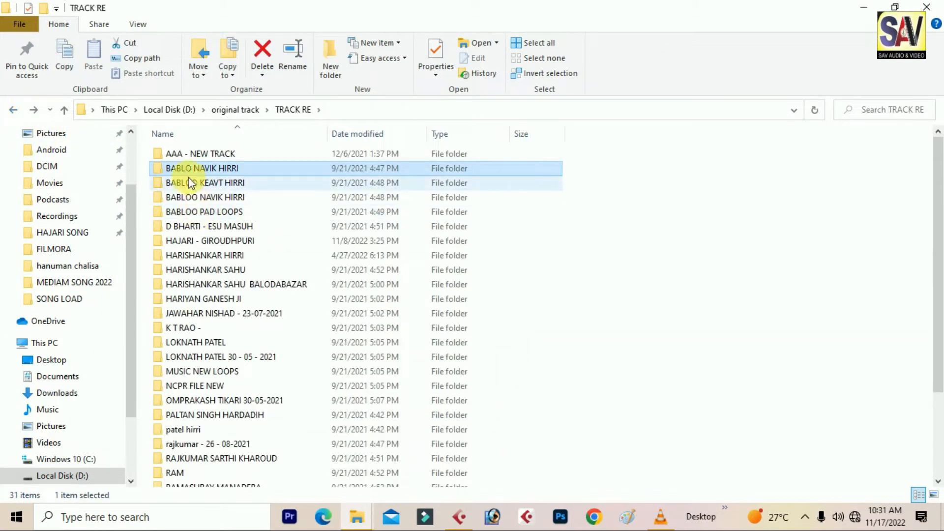
Check the size and file count in the properties of the folder just below AAA - NEW TRACK, then close them
right_click(199, 169)
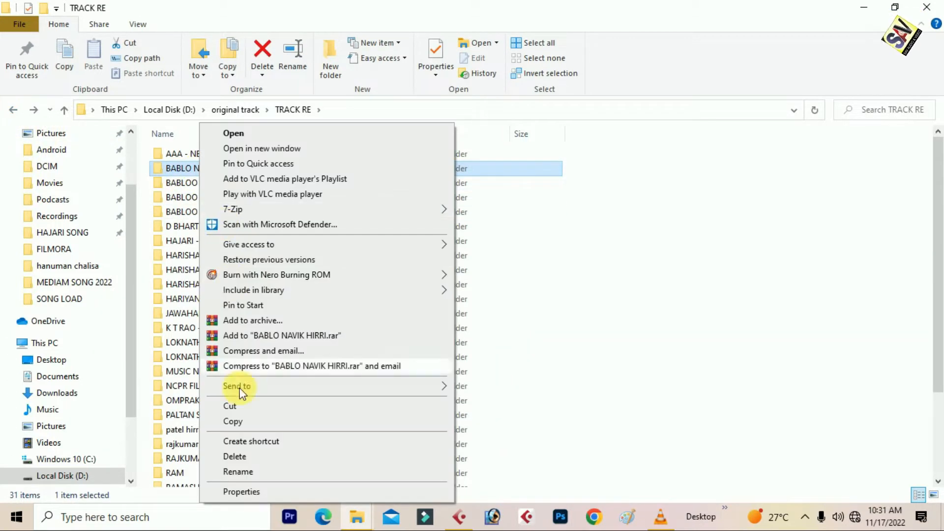
click(241, 491)
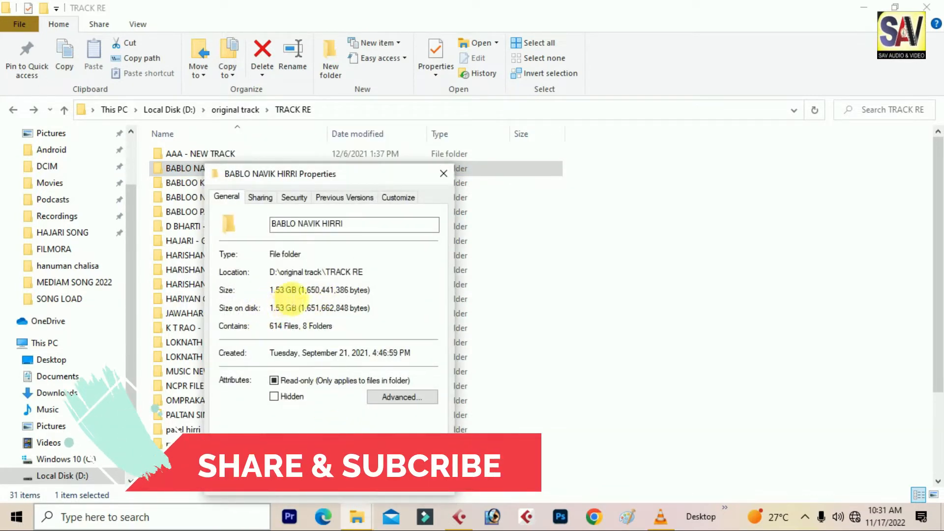
drag(329, 175, 375, 162)
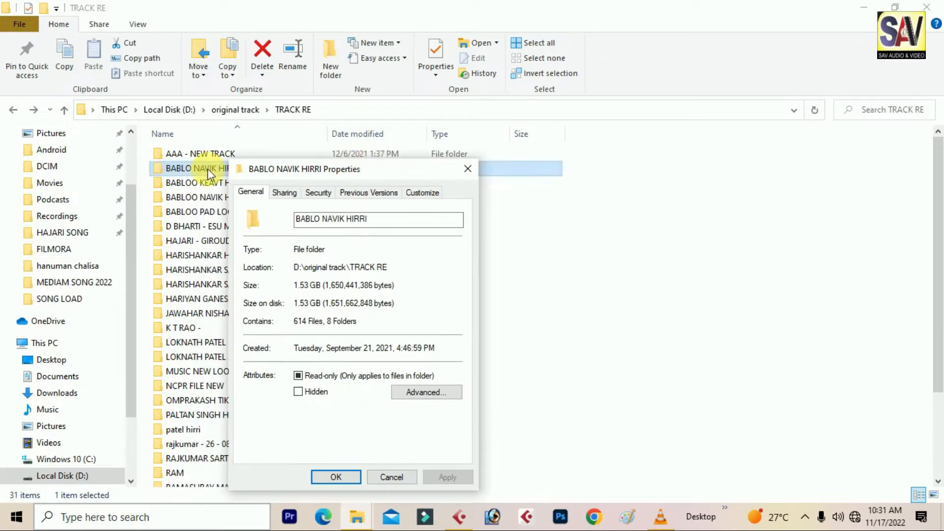
click(386, 477)
Check the properties and contents of the first TRACK RE folder dated 23-07-2021 and return to TRACK RE
click(219, 312)
right_click(220, 312)
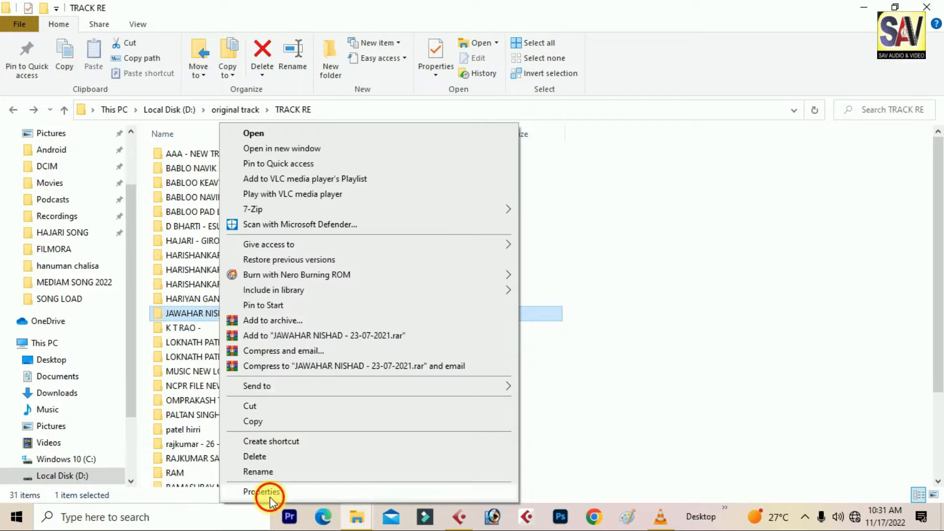
click(270, 494)
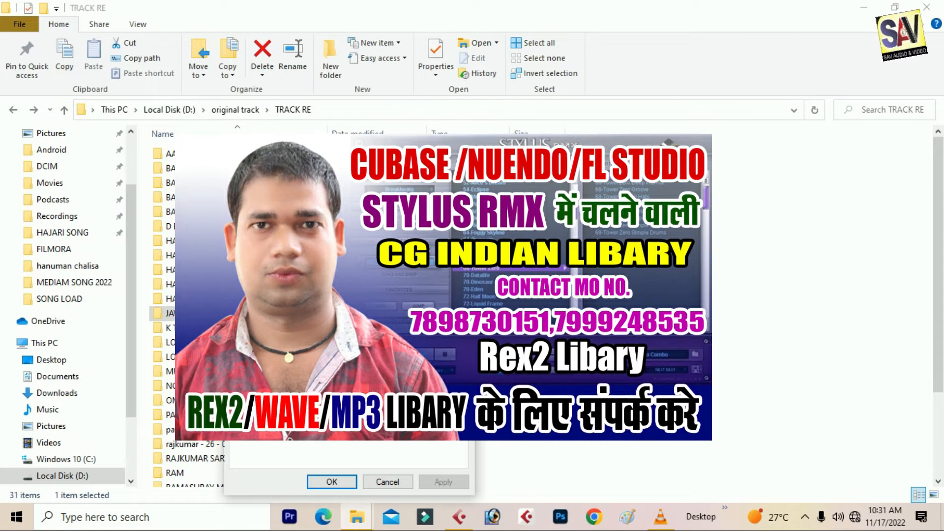
click(463, 155)
double_click(236, 313)
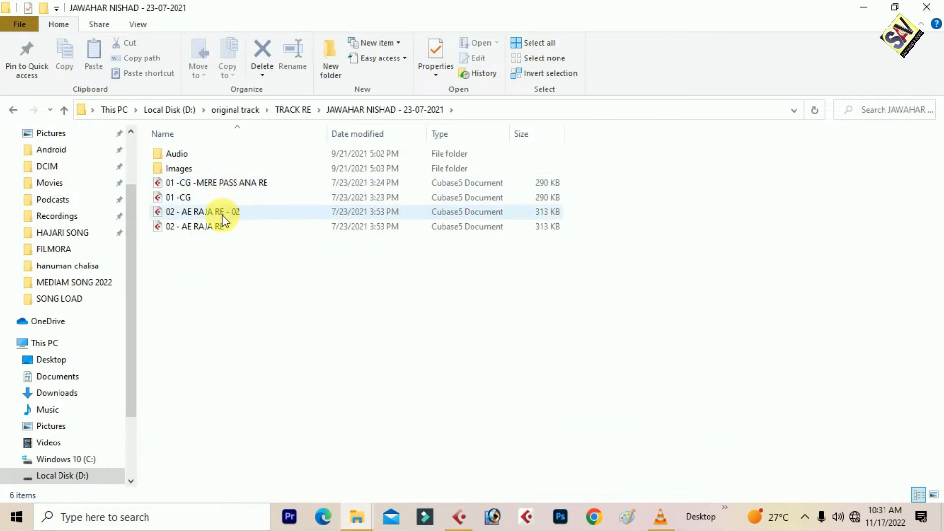
click(10, 110)
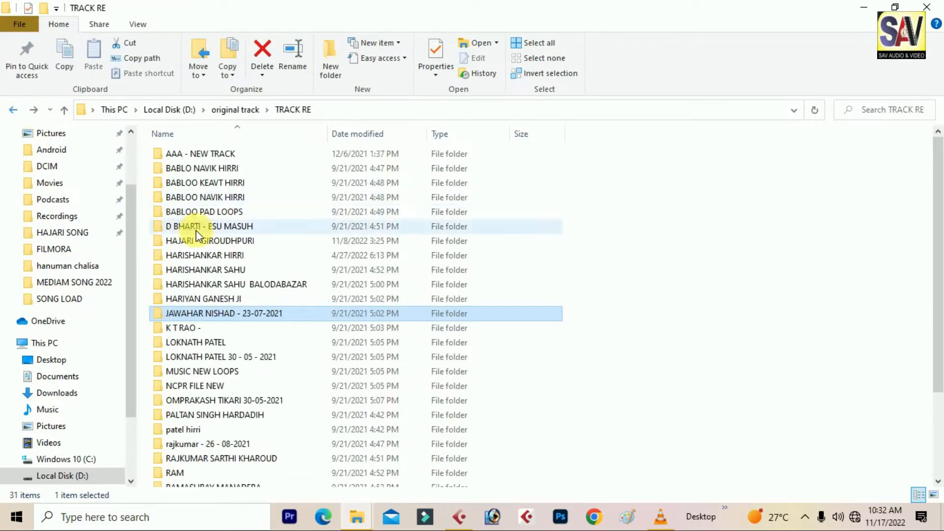
Review the list of tulsi project versions in the folder just below AAA - NEW TRACK and go back
double_click(222, 167)
scroll(237, 280, down, 1)
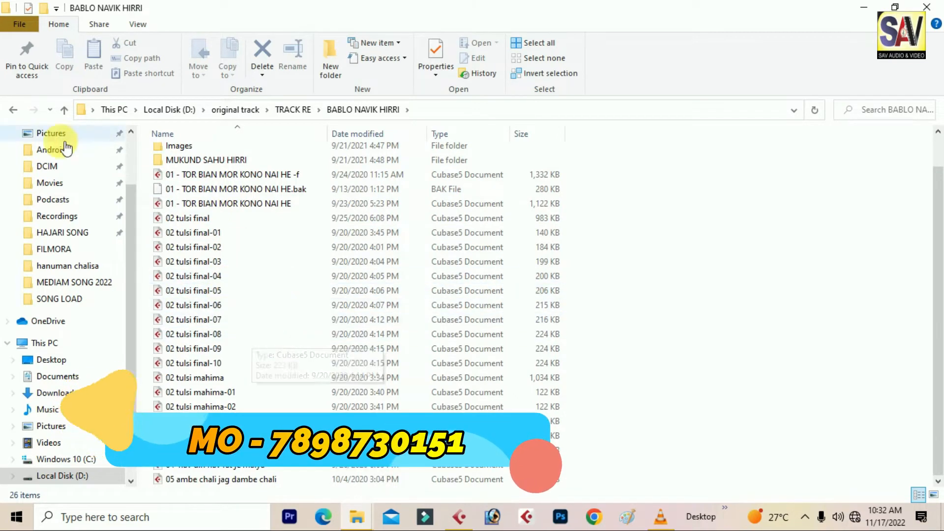
click(12, 108)
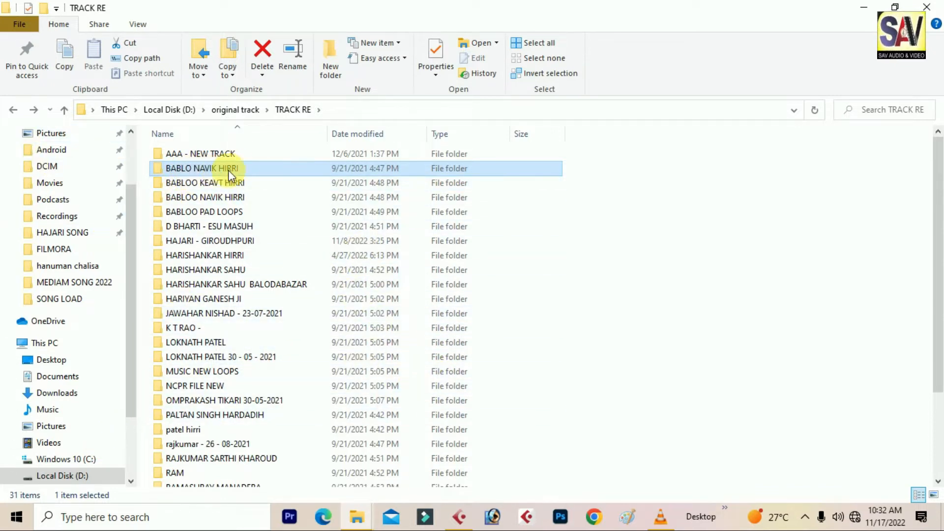
Switch to Cubase 5 and browse to D:\original track\TRACK RE for opening an existing project
click(462, 520)
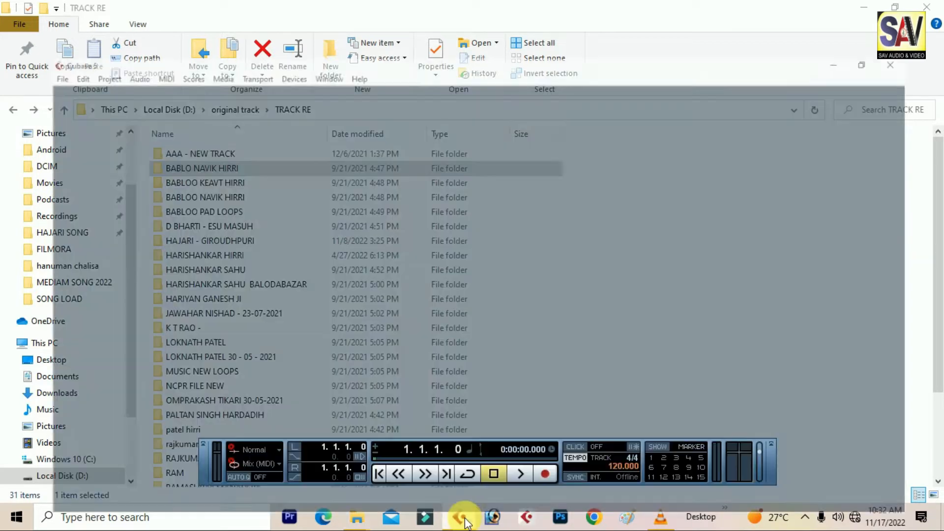
click(10, 25)
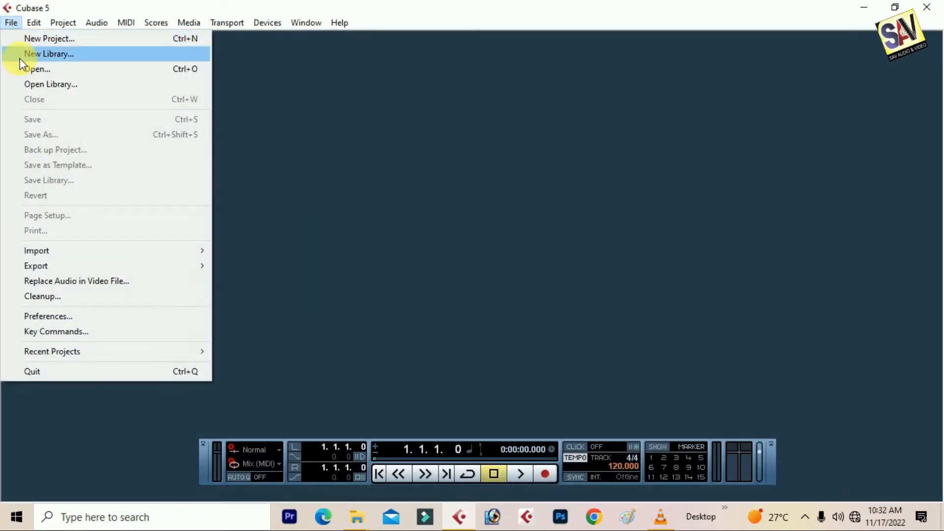
click(30, 68)
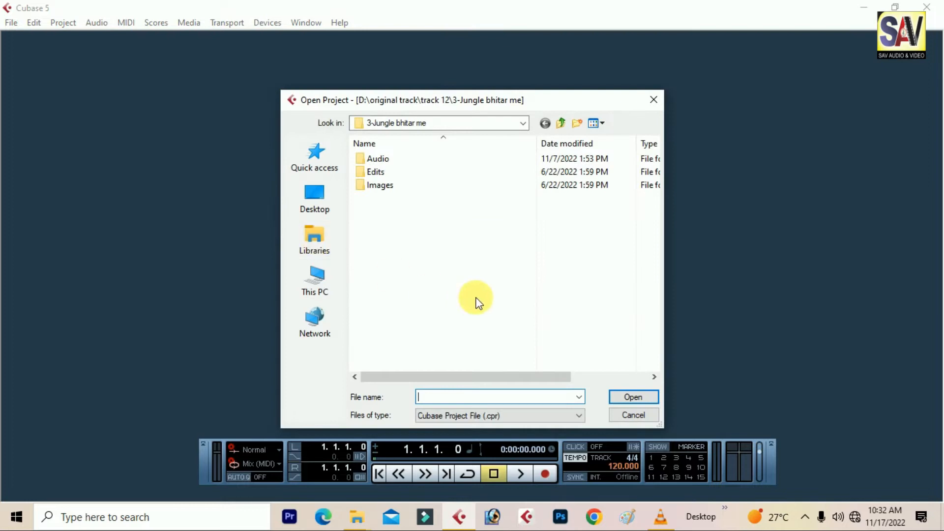
click(327, 283)
scroll(473, 359, down, 5)
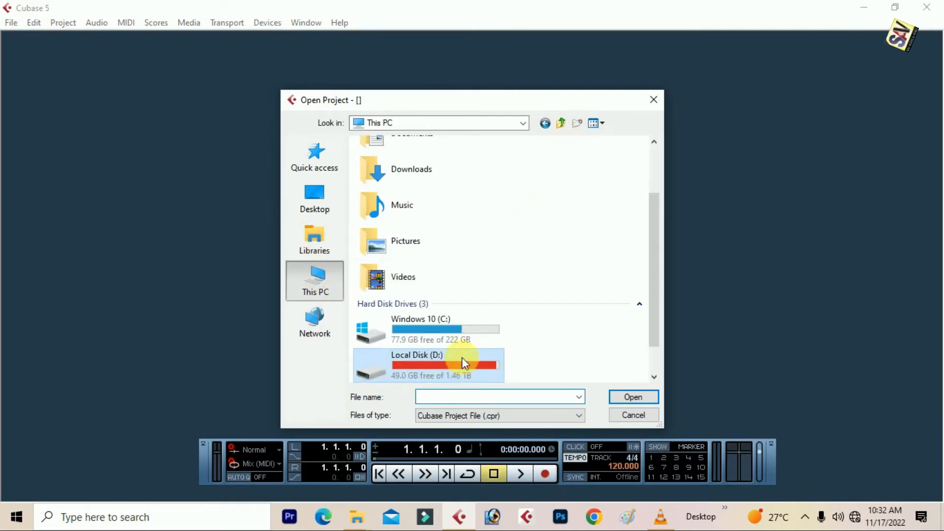
double_click(450, 320)
scroll(449, 320, down, 2)
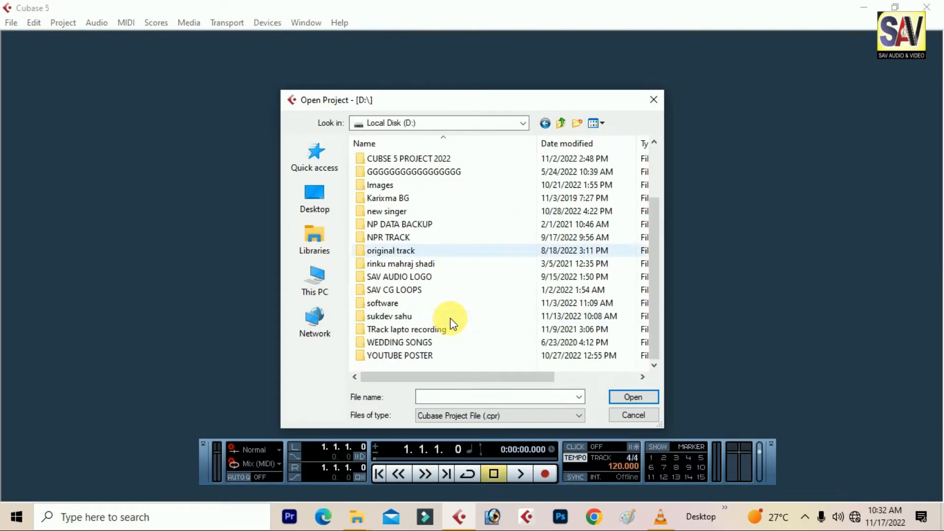
double_click(378, 251)
double_click(380, 252)
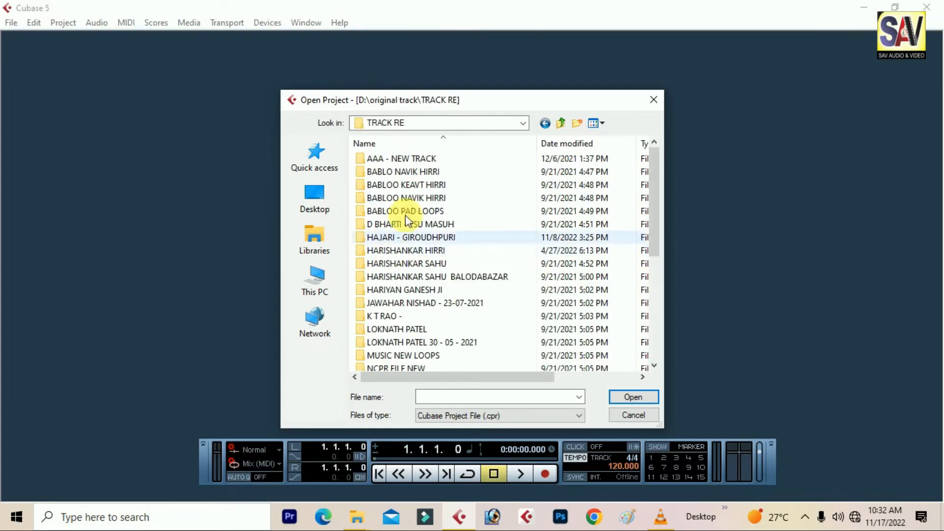
Select the folder just below AAA - NEW TRACK and compare it with the same folder in File Explorer
click(408, 172)
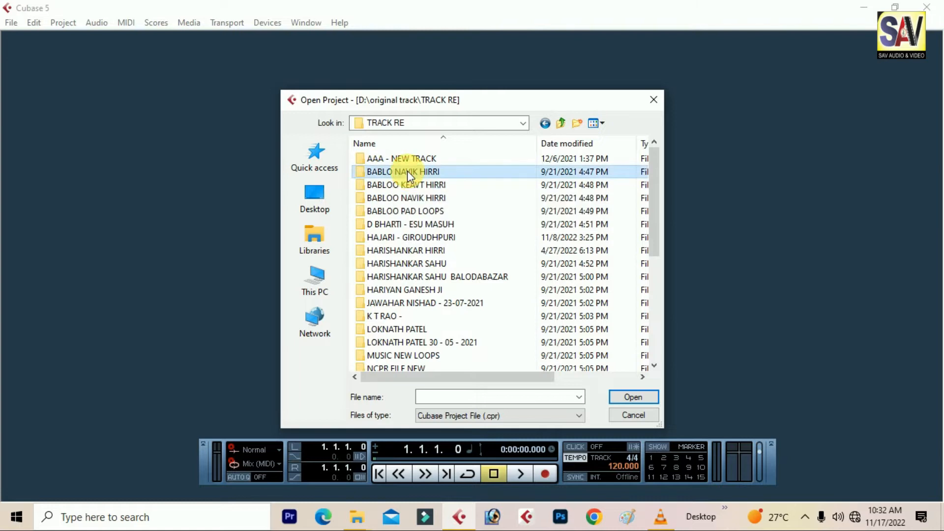
click(356, 516)
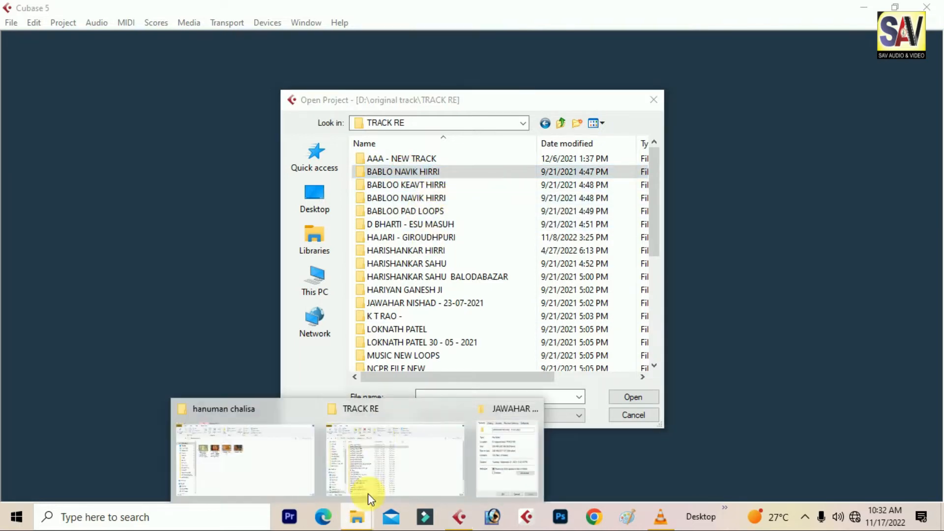
click(379, 459)
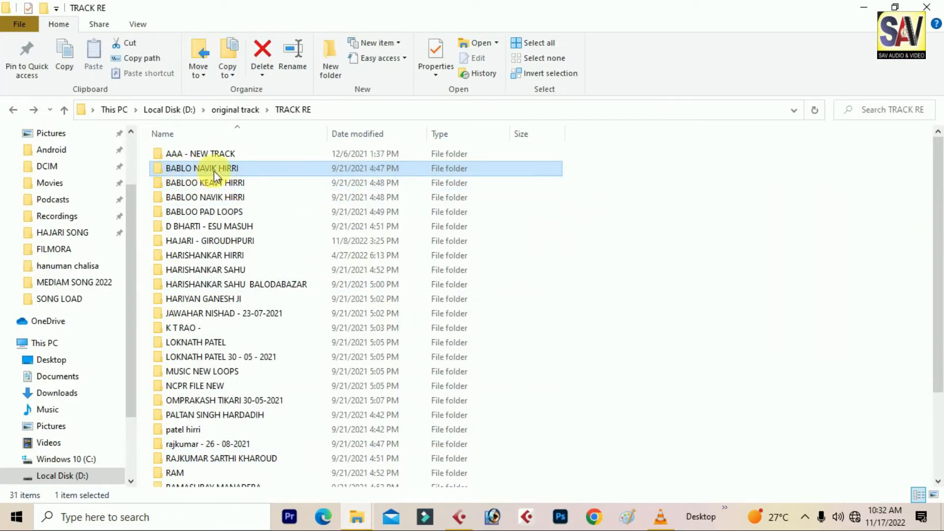
click(865, 8)
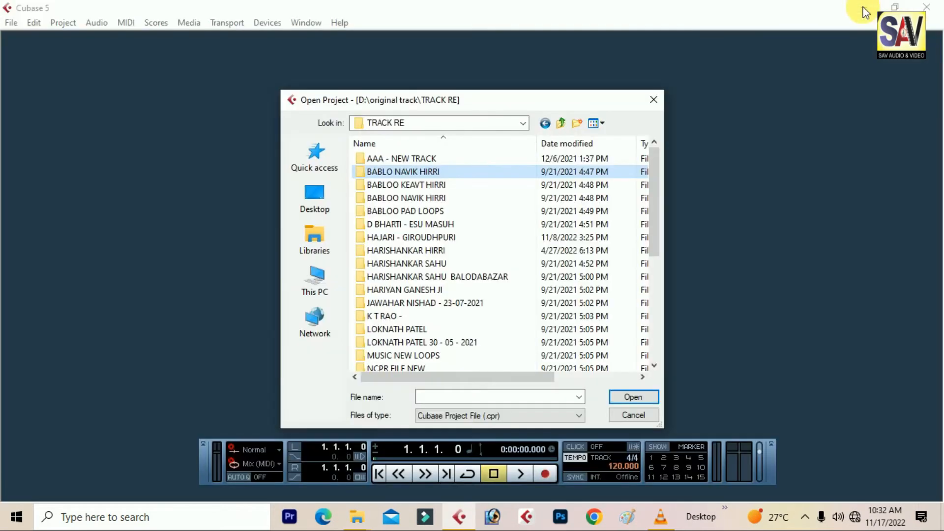
Open the project 01 - TOR BIAN MOR KONO NAI HE -f from that folder, accepting the missing plug-in and missing ports dialogs
double_click(426, 171)
scroll(433, 241, down, 3)
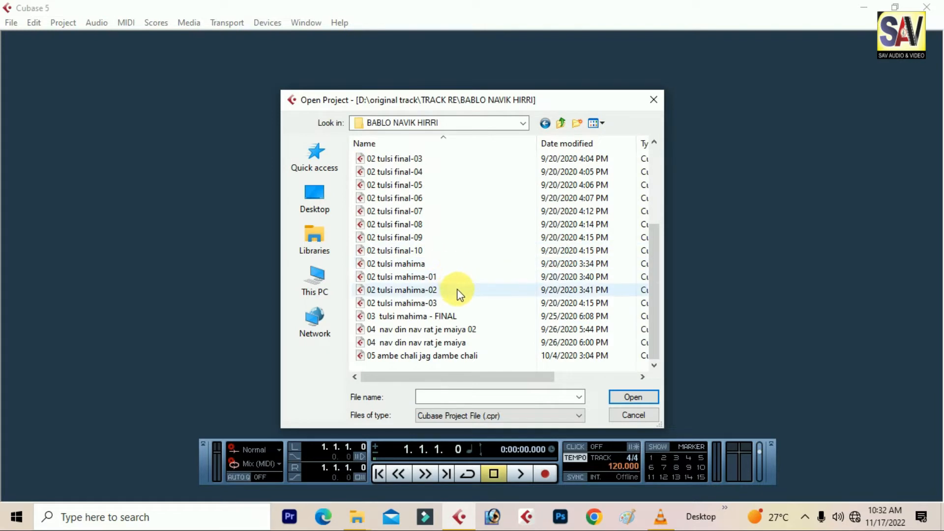
scroll(460, 290, up, 3)
click(408, 212)
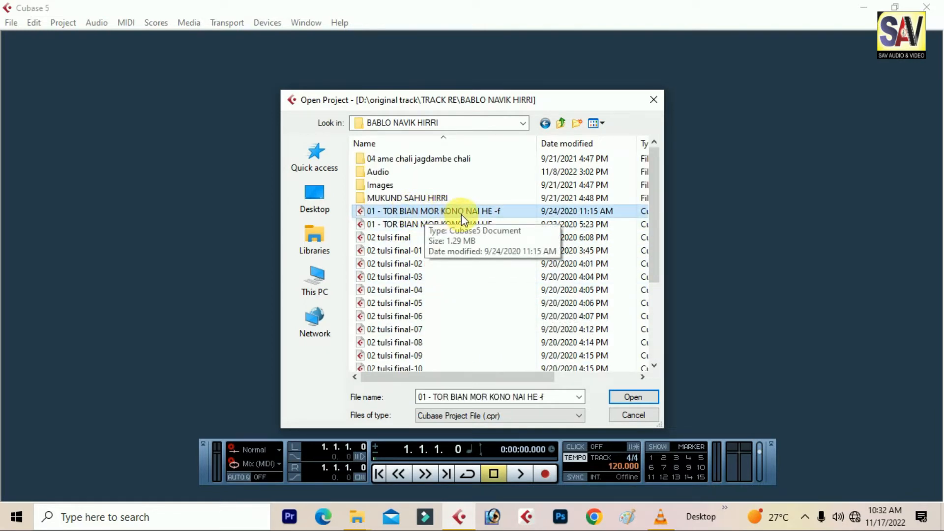
click(633, 396)
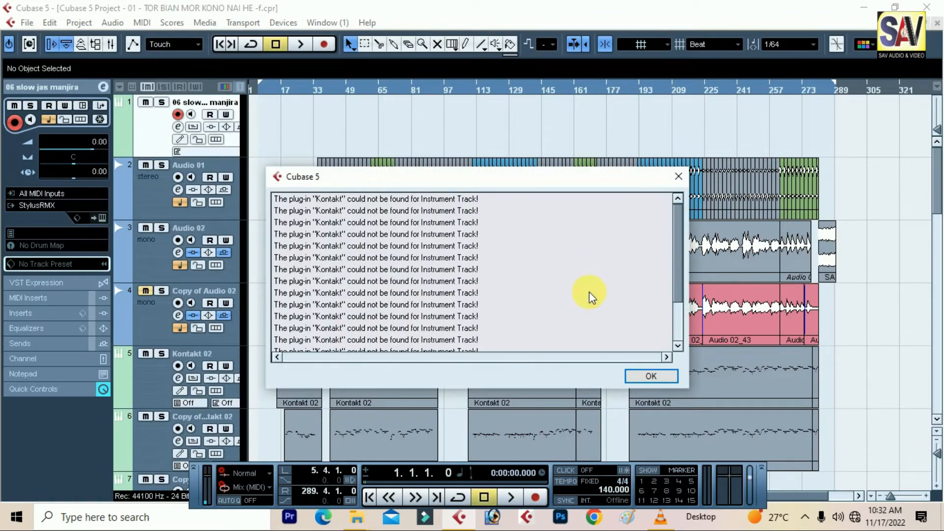
click(651, 377)
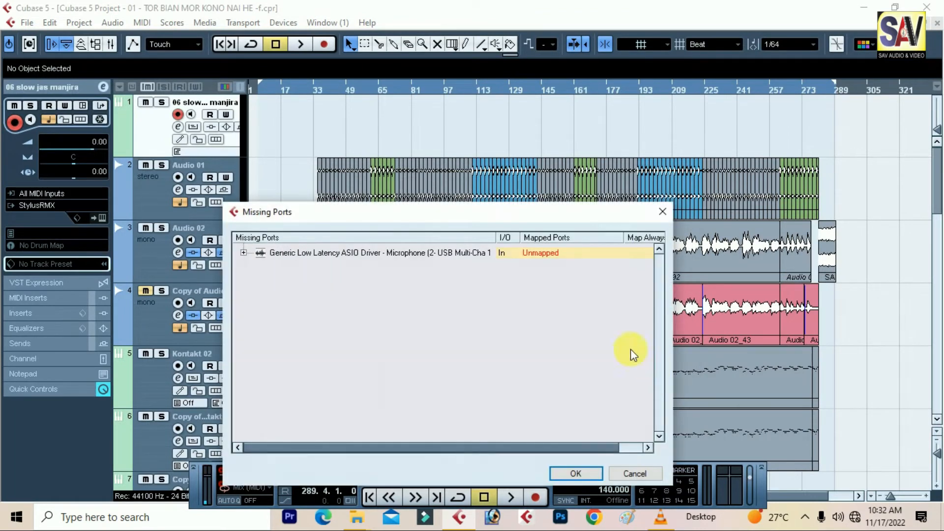
click(588, 473)
Place the project cursor at about bar 46 of the arrangement
drag(314, 93, 317, 130)
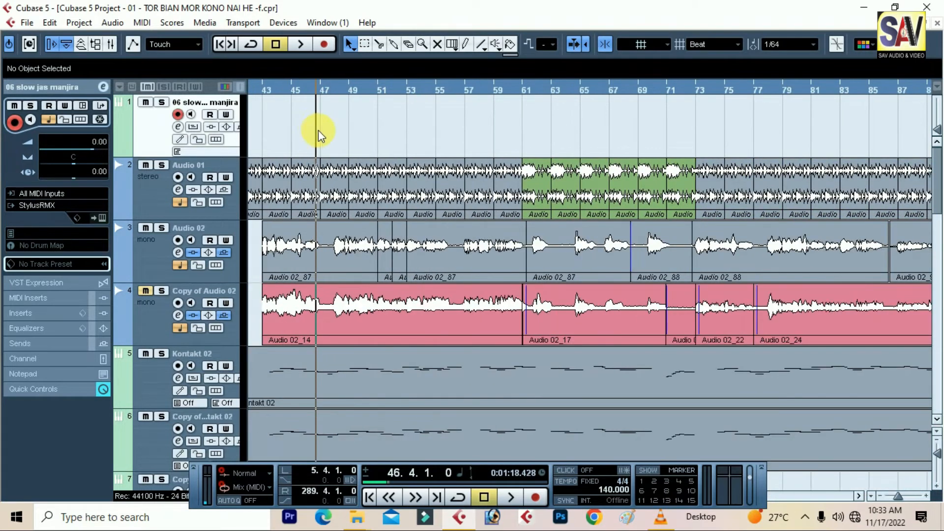
key(g)
key(g)
key(g)
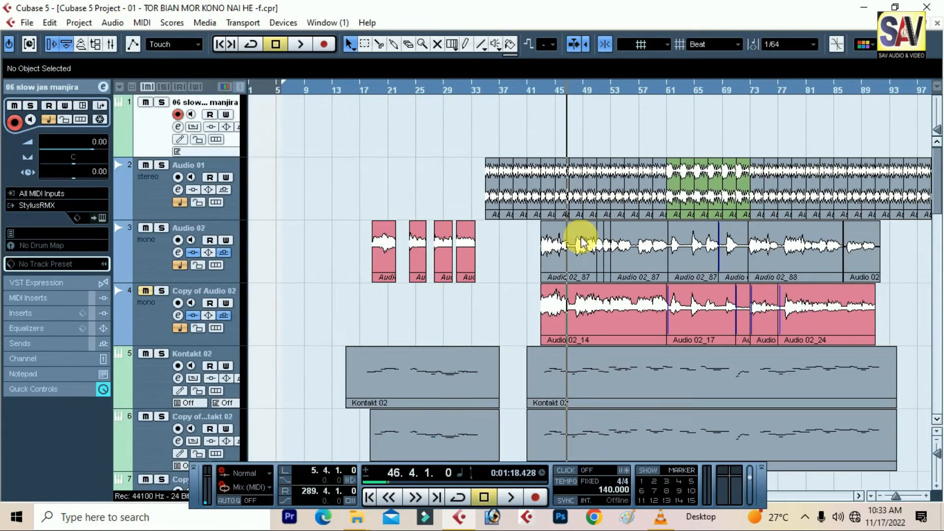
Examine the project's audio and Kontakt tracks over the full length of the song
key(h)
key(h)
key(h)
key(h)
key(g)
key(g)
key(g)
key(g)
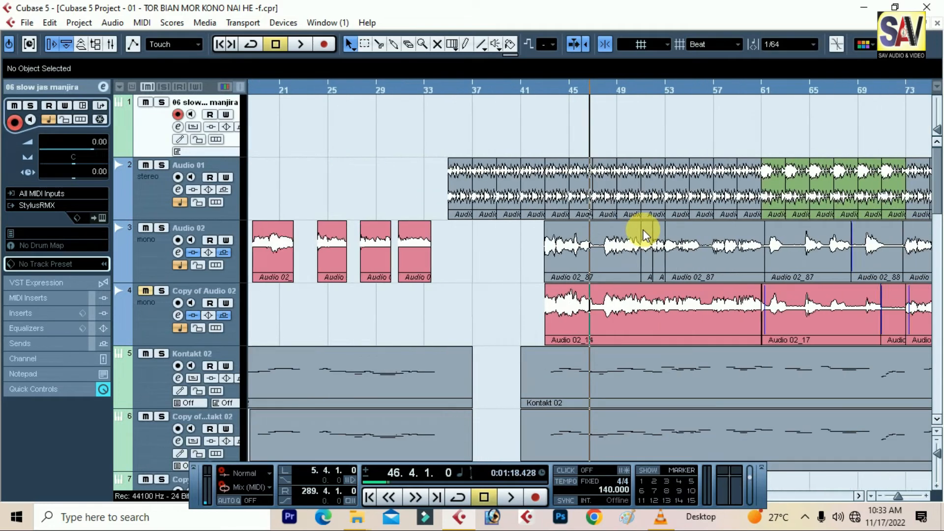
key(g)
key(g)
key(g)
key(g)
key(g)
key(g)
scroll(568, 256, down, 15)
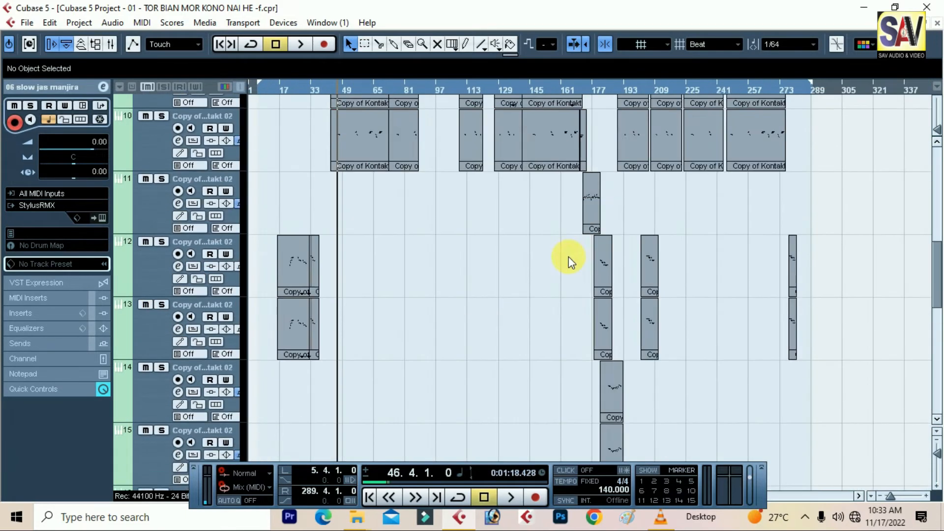
scroll(571, 269, up, 15)
Start playback from about bar 43 and review the tracks farther down the track list
drag(318, 89, 334, 112)
key(space)
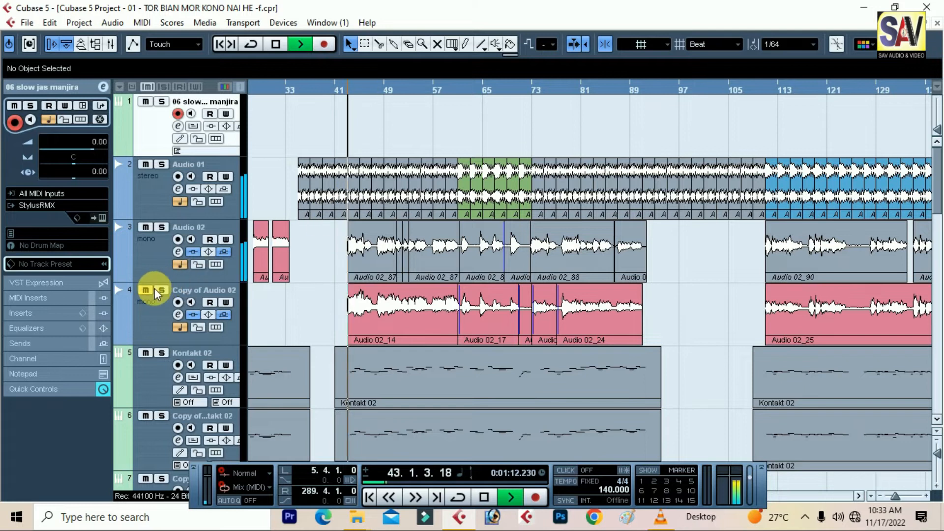
scroll(440, 290, down, 6)
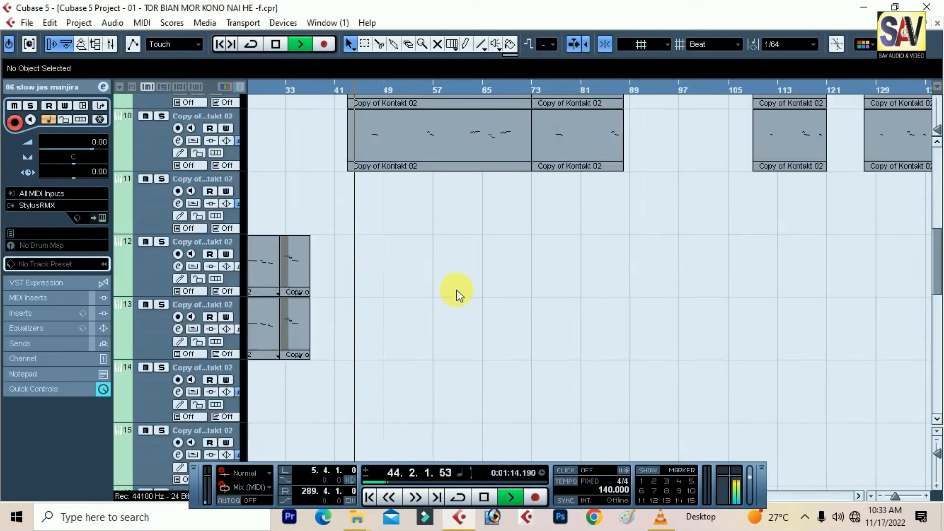
scroll(477, 288, up, 6)
Solo and unsolo the Audio 01, Audio 02 and Kontakt 02 tracks in turn during playback
click(162, 165)
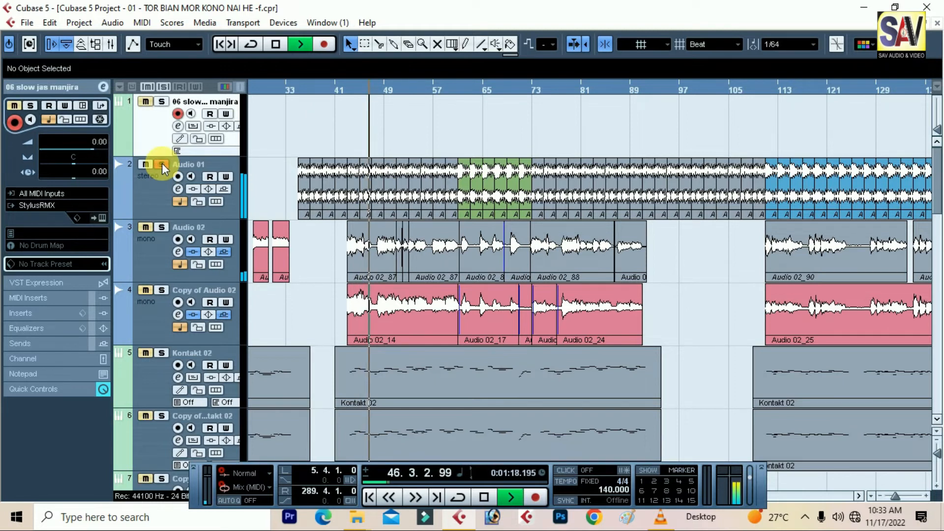
click(162, 165)
click(163, 228)
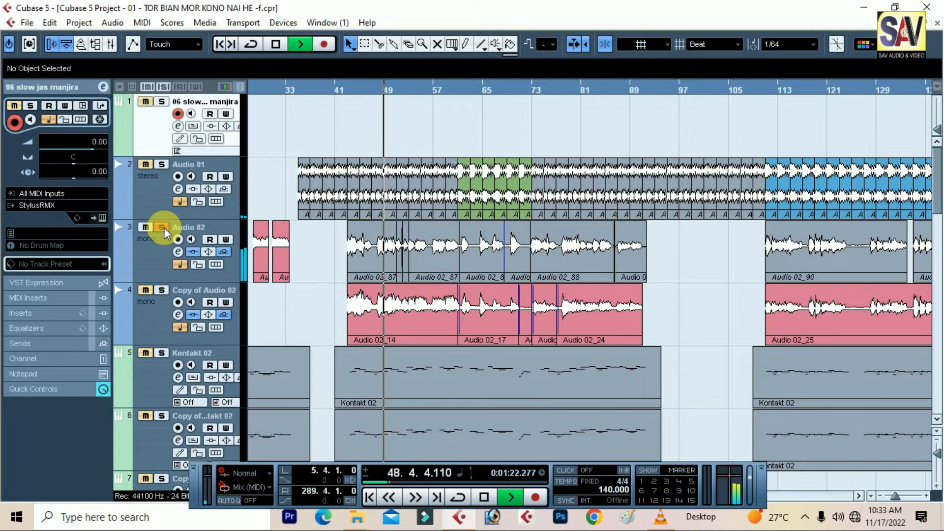
click(163, 228)
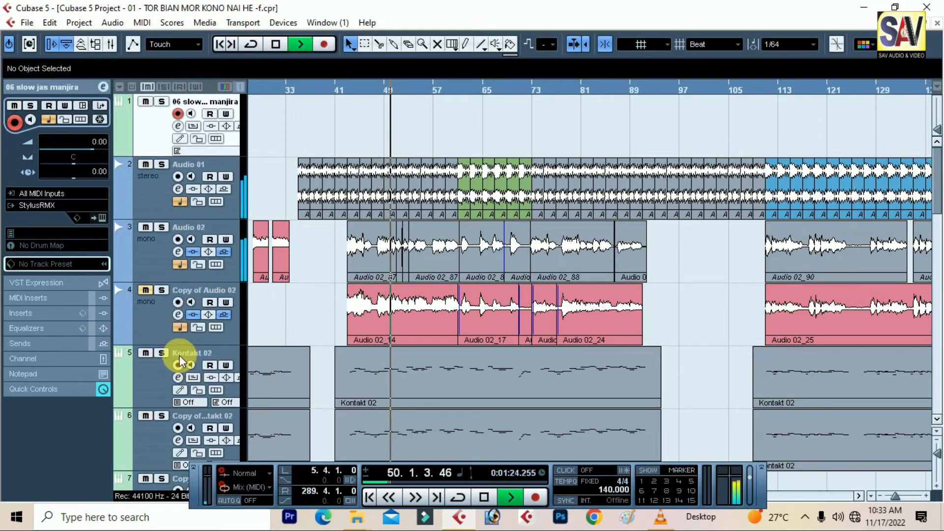
click(162, 353)
click(162, 353)
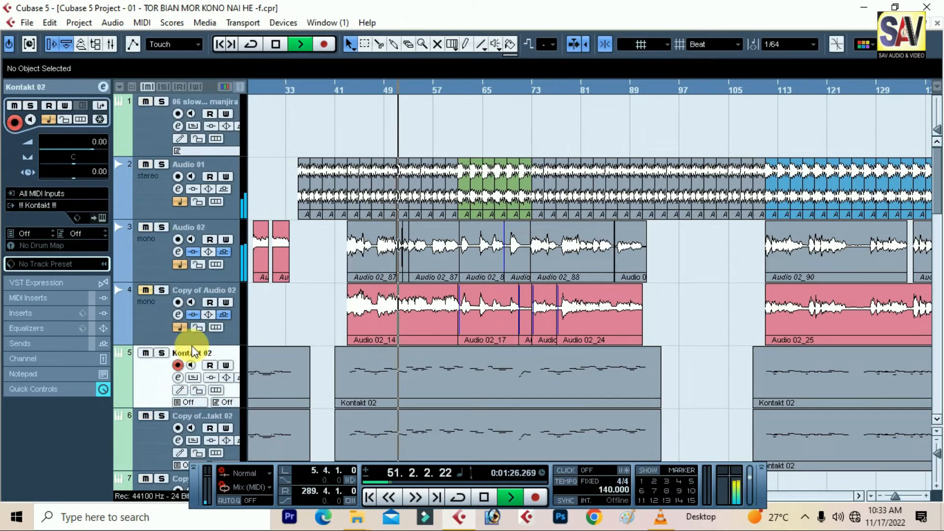
scroll(294, 320, down, 5)
scroll(336, 306, up, 5)
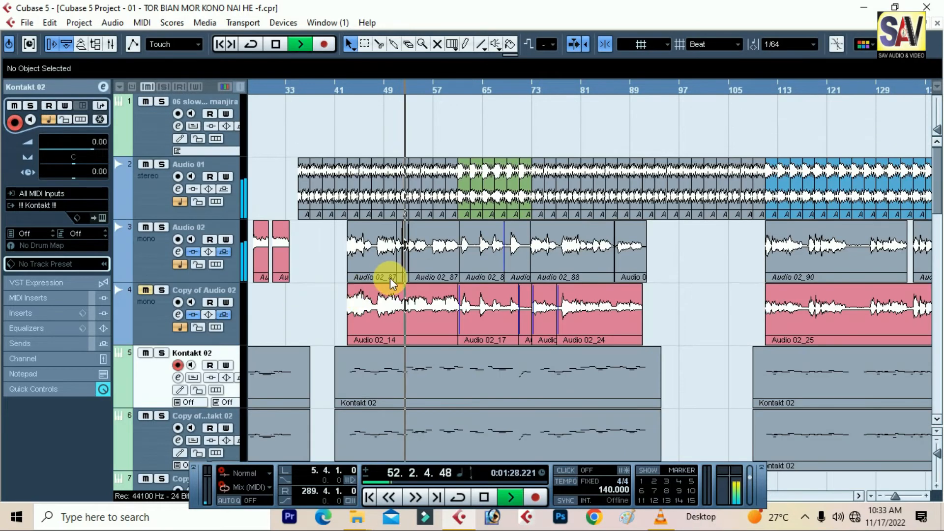
Jump playback to about bar 91, near the end of the first long Audio 02 section, and stop it
click(642, 91)
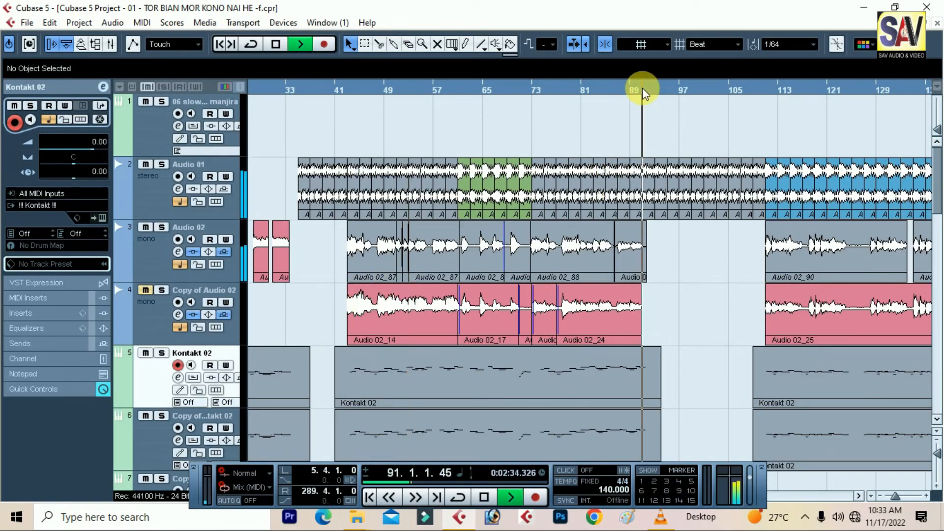
key(space)
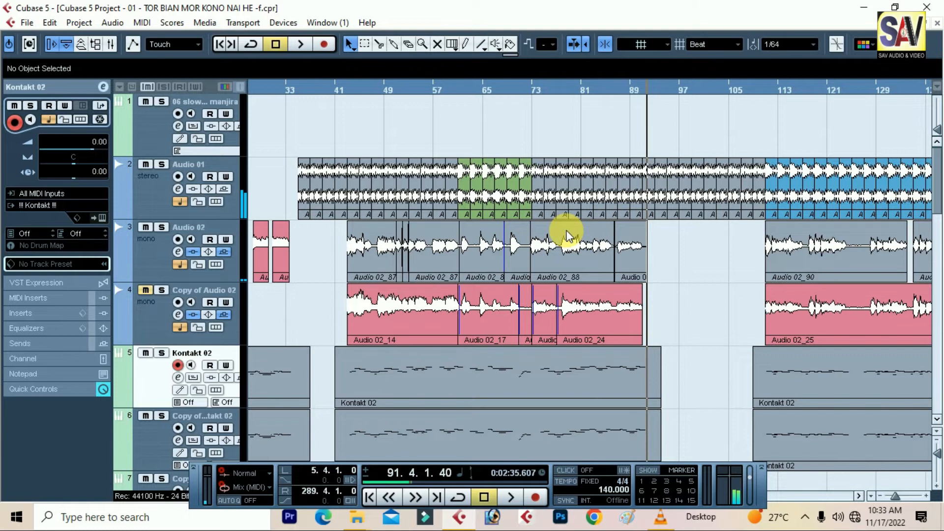
key(g)
key(g)
key(g)
key(g)
key(g)
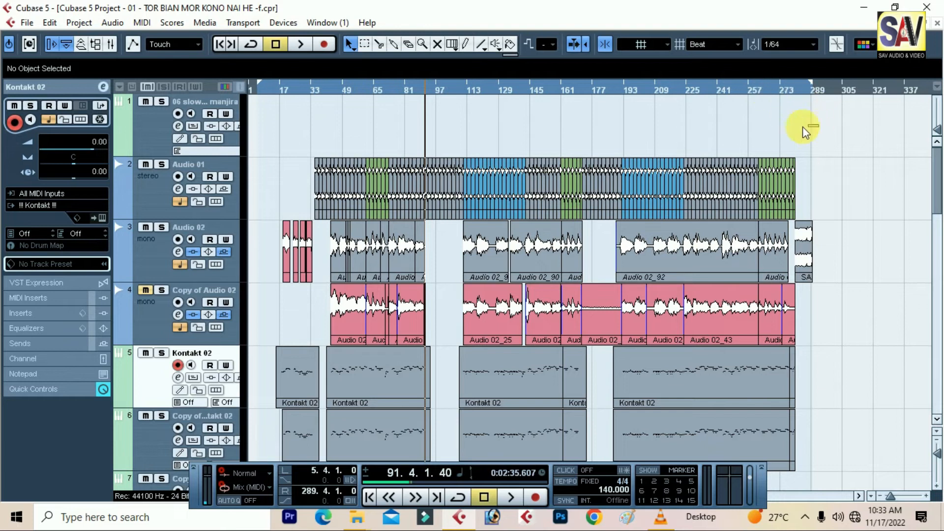
Place the project cursor near the end of the song, at about bar 279
drag(797, 94, 731, 194)
key(g)
key(g)
key(g)
key(g)
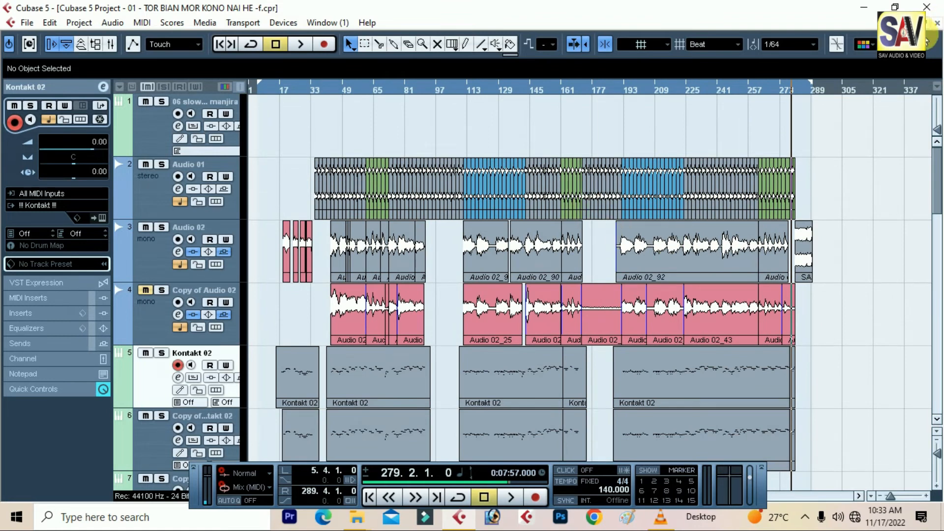
Close the current project
click(938, 23)
click(493, 305)
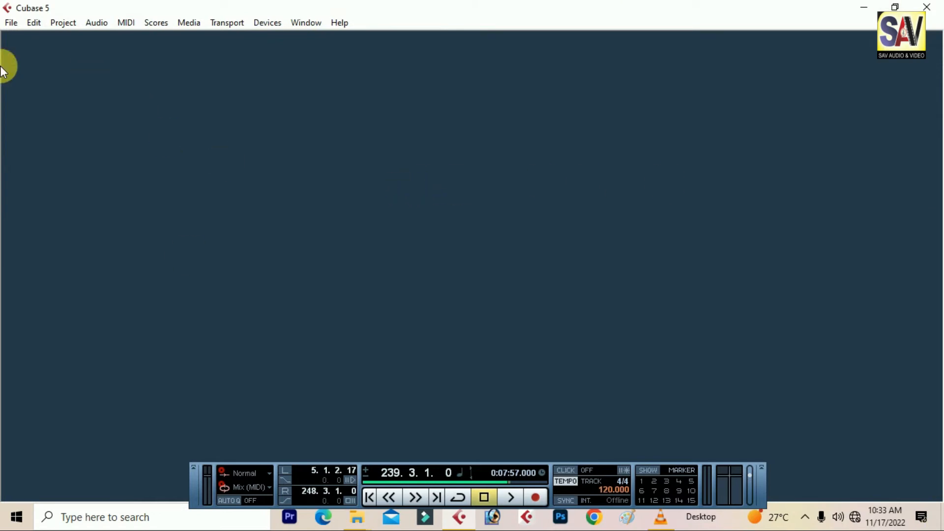
Browse to D:\original track\track 12\1-baba dhare kamandal for opening another project
click(9, 22)
click(37, 69)
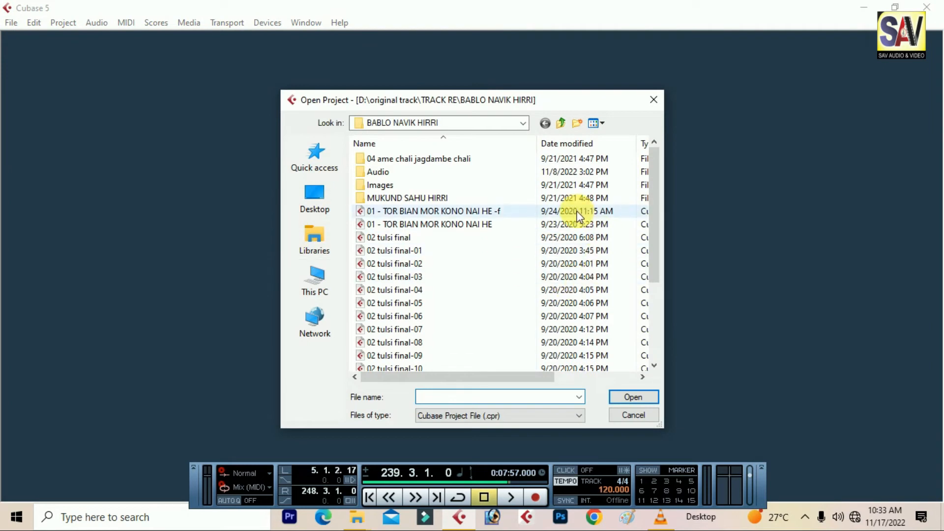
click(563, 124)
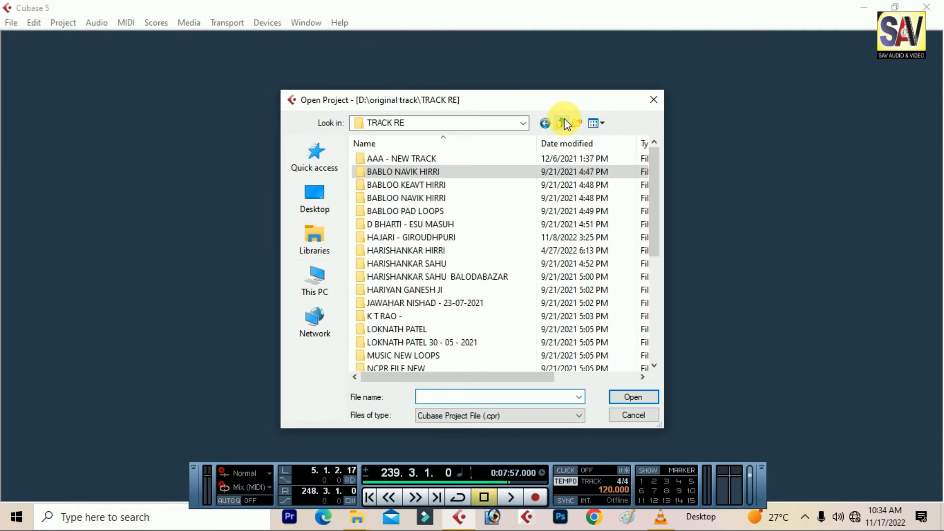
click(563, 123)
double_click(384, 238)
double_click(420, 158)
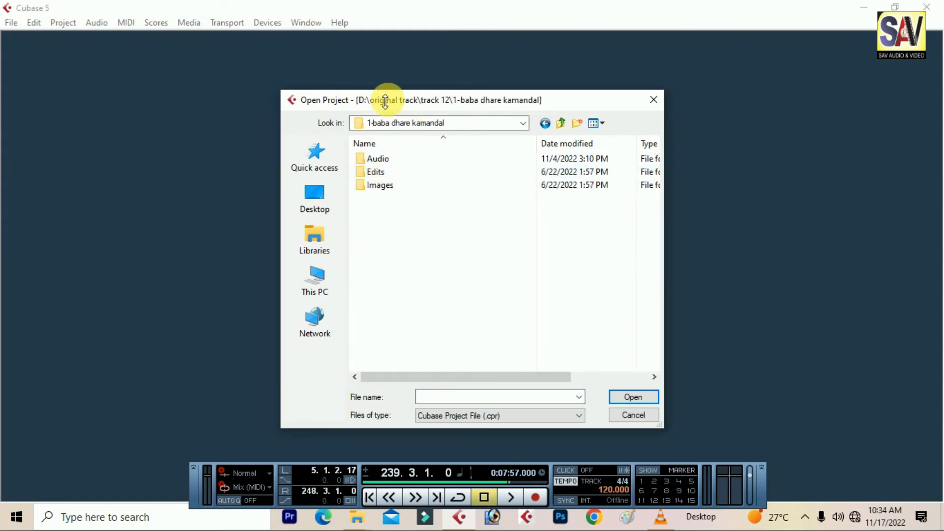
List files of any type, open 1-baba dhare kamdal.npr, accept the missing ports dialog and maximize the project window
click(441, 411)
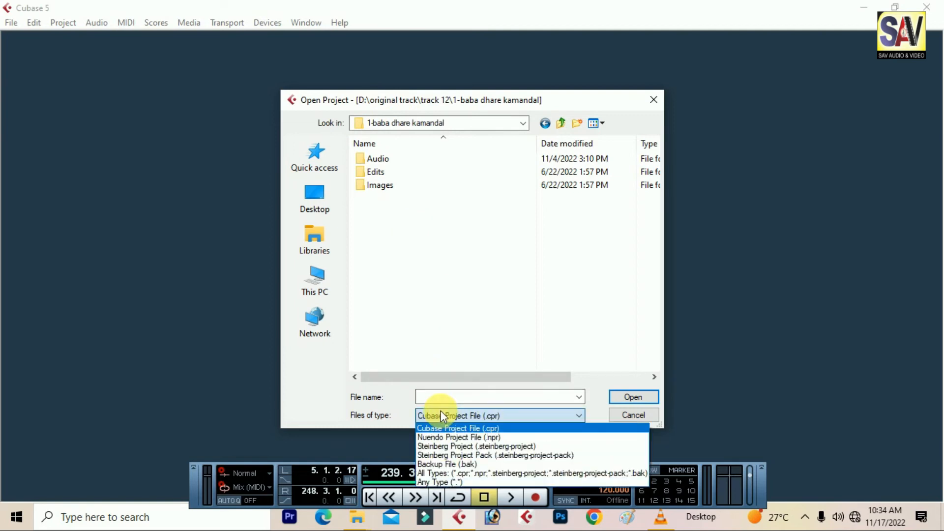
click(442, 483)
double_click(403, 200)
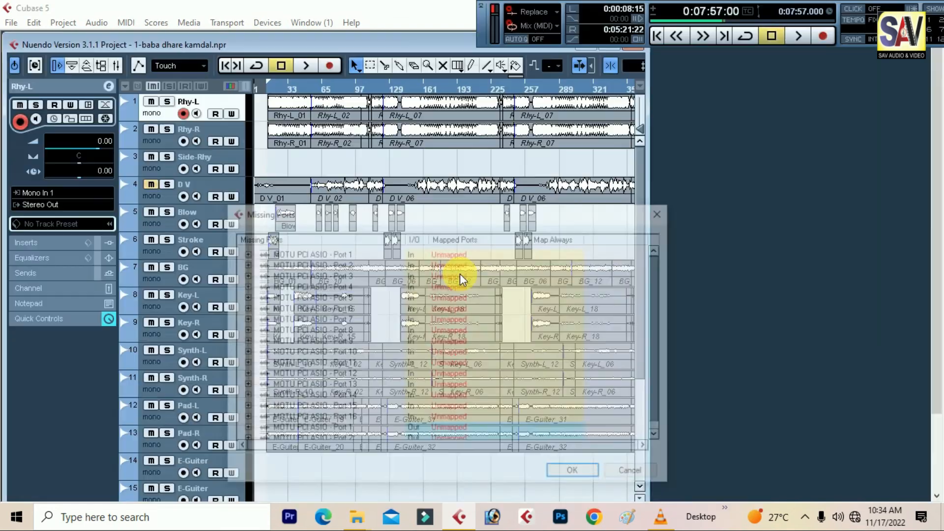
click(585, 477)
double_click(379, 45)
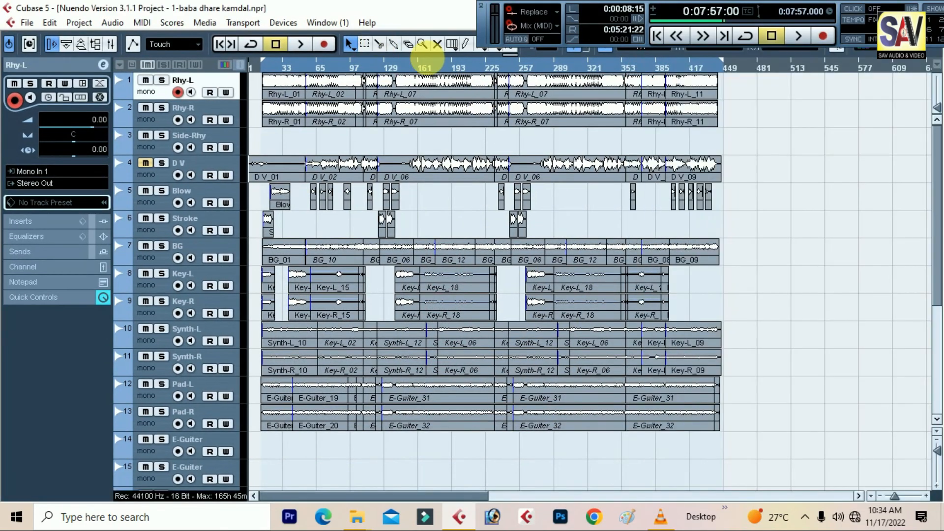
Look through the Nuendo project's tracks and place the project cursor at about 0:01:04
scroll(457, 266, down, 5)
scroll(460, 252, up, 5)
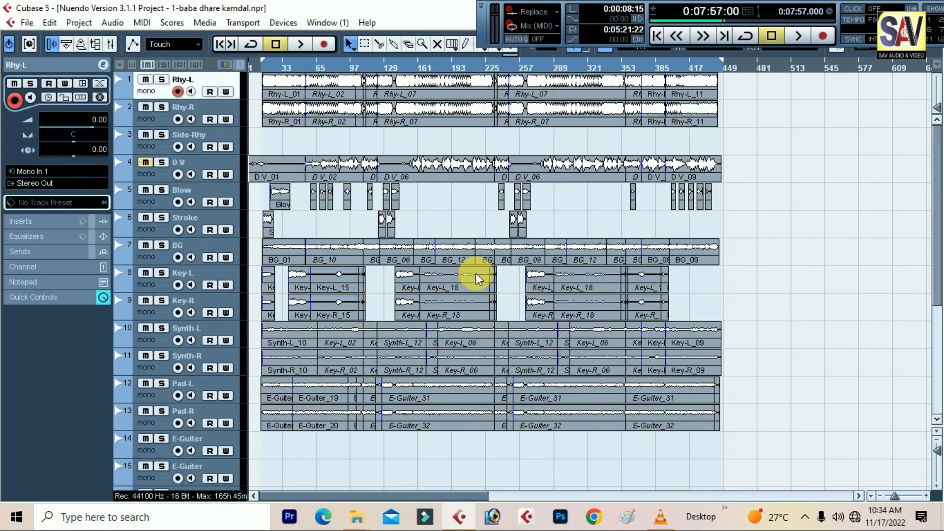
drag(270, 73, 343, 79)
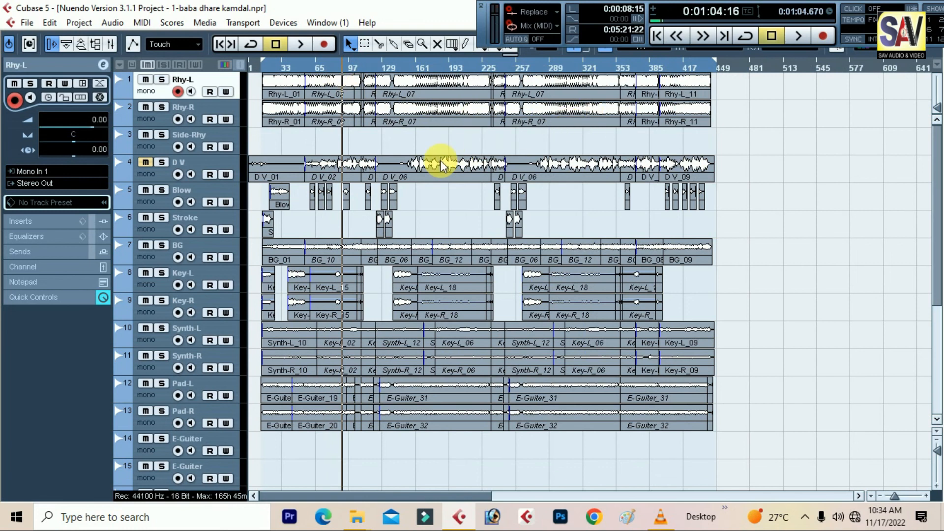